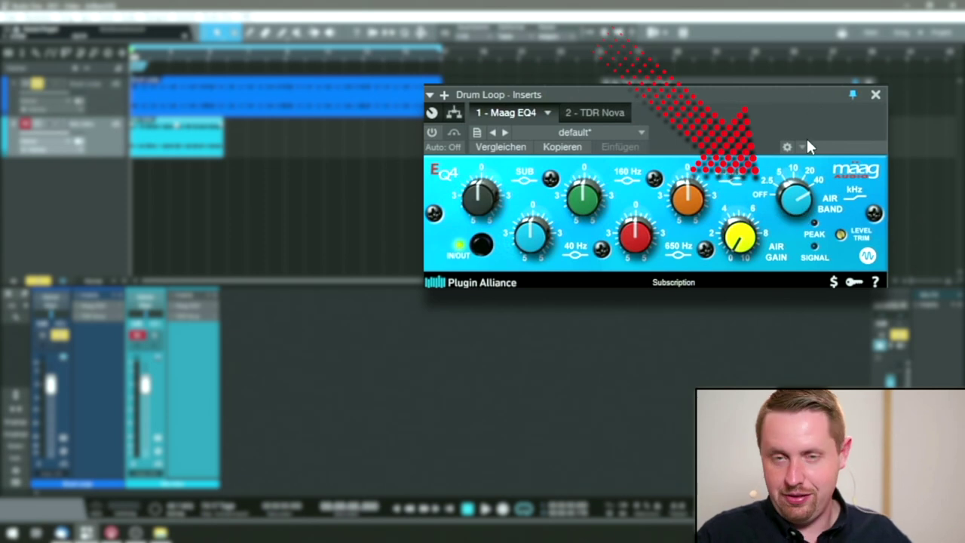
# Raise the band IV gain at 40 kHz to 4.5 dB in the Drum Loop's TDR Nova and close both plug-in windows.
pyautogui.moveTo(744, 250)
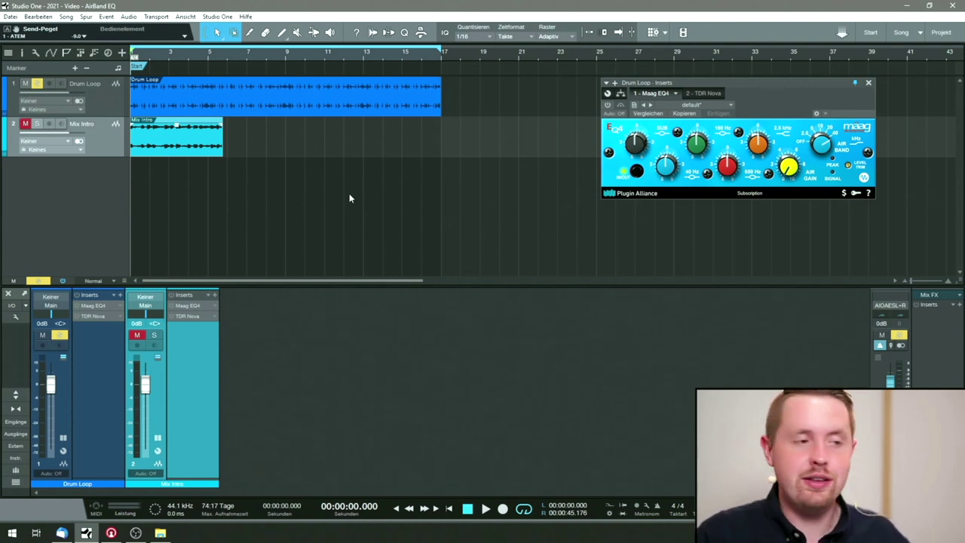
pyautogui.click(97, 316)
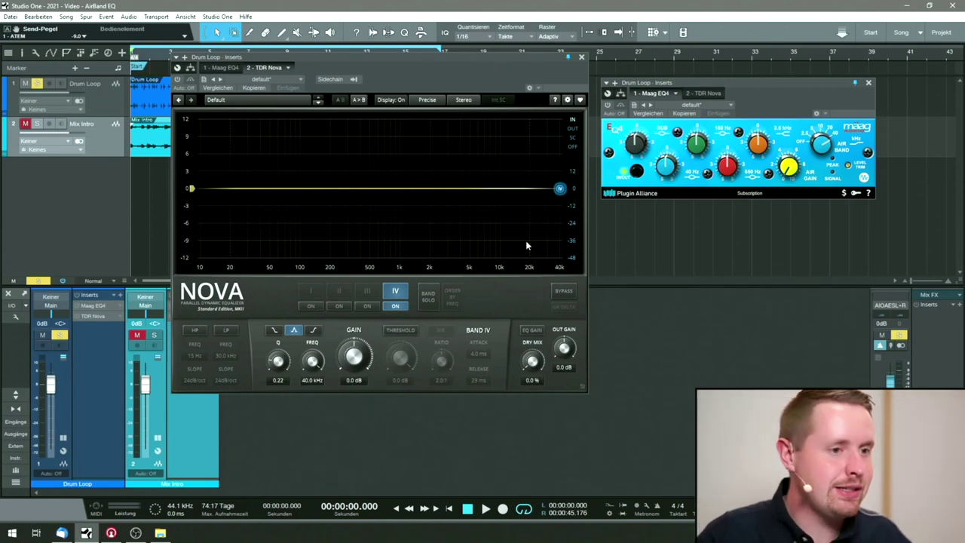
pyautogui.click(507, 297)
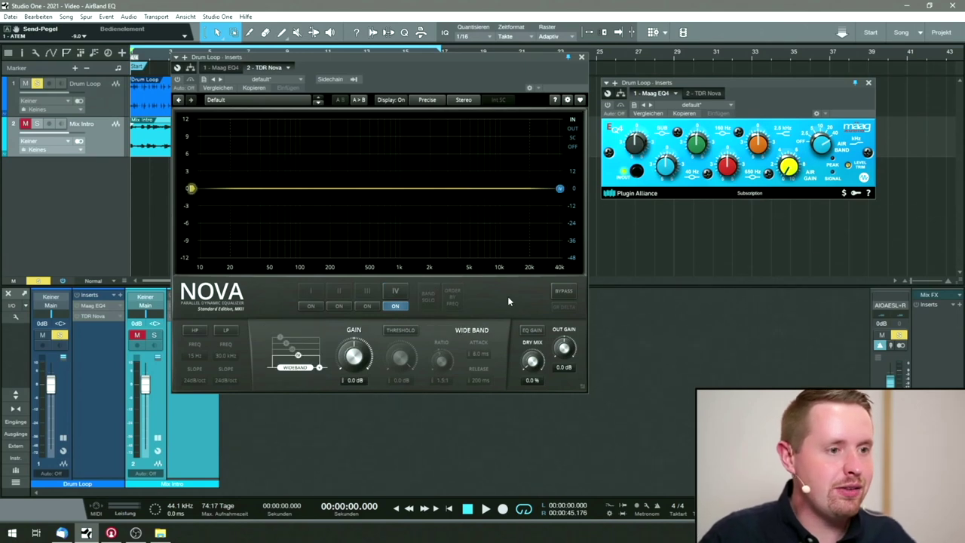
pyautogui.click(398, 293)
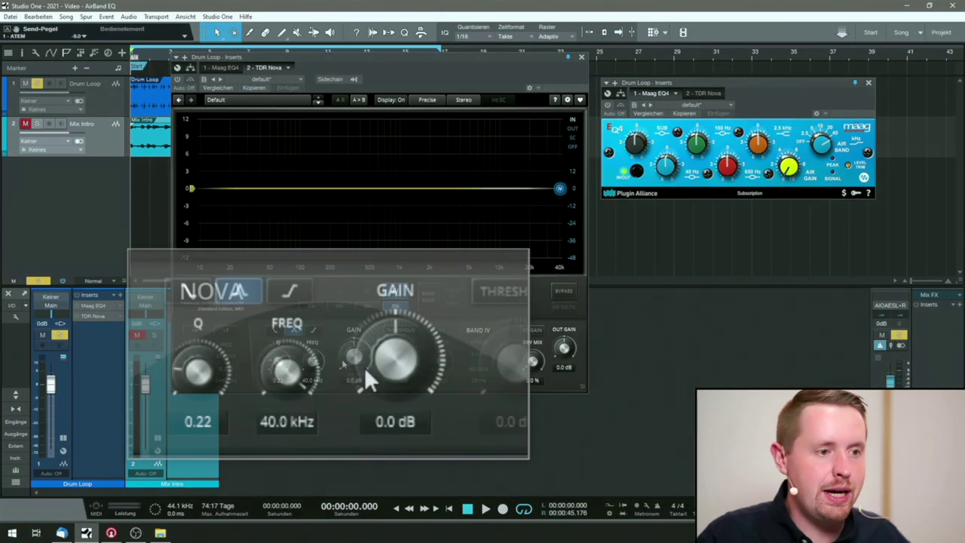
pyautogui.moveTo(342, 365); pyautogui.dragTo(342, 339)
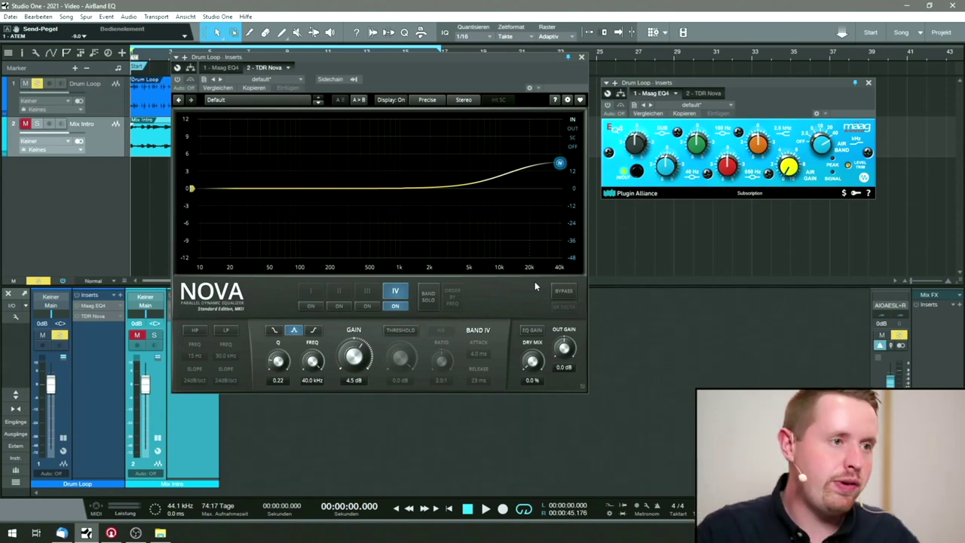
pyautogui.click(581, 57)
pyautogui.click(868, 82)
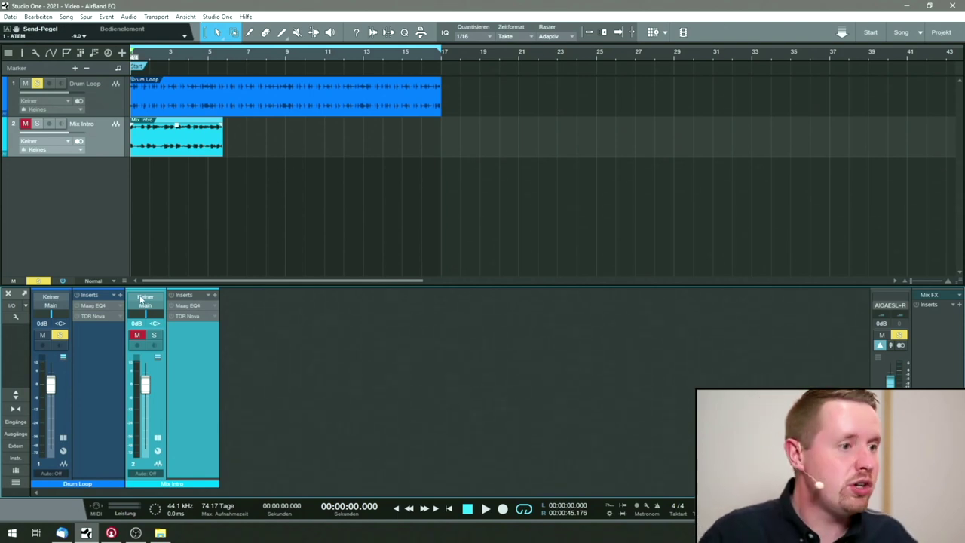
# Reopen Maag EQ4 on the Drum Loop channel and activate the plug-in.
pyautogui.click(101, 306)
pyautogui.click(100, 306)
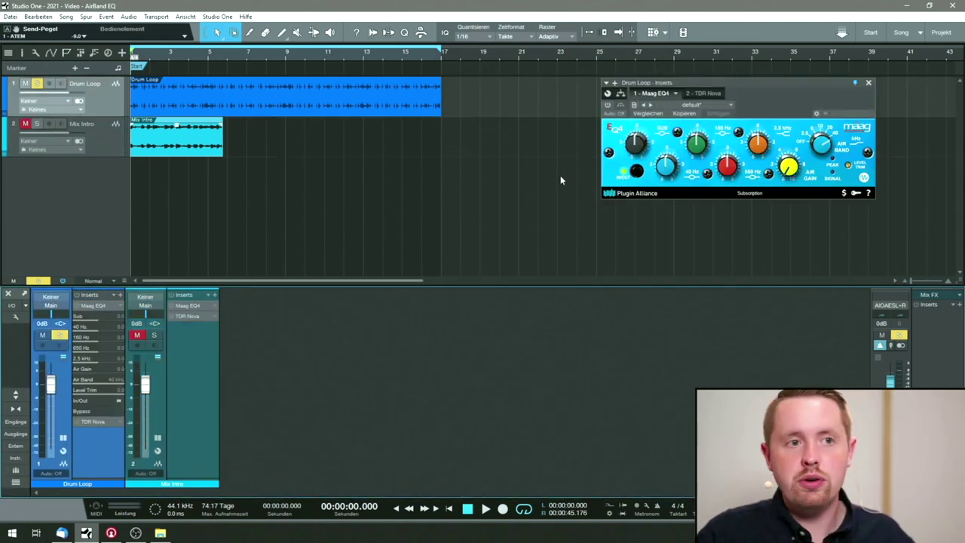
pyautogui.click(111, 300)
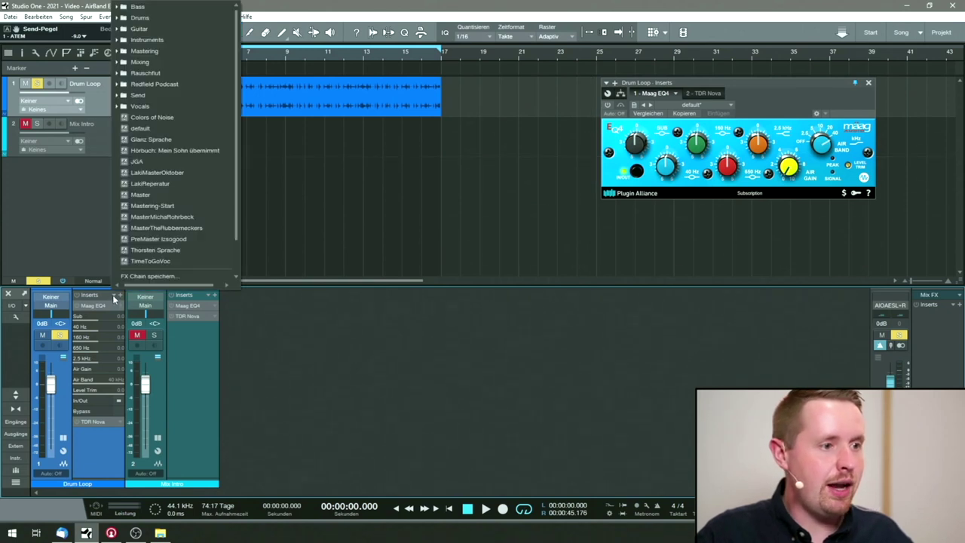
pyautogui.click(362, 387)
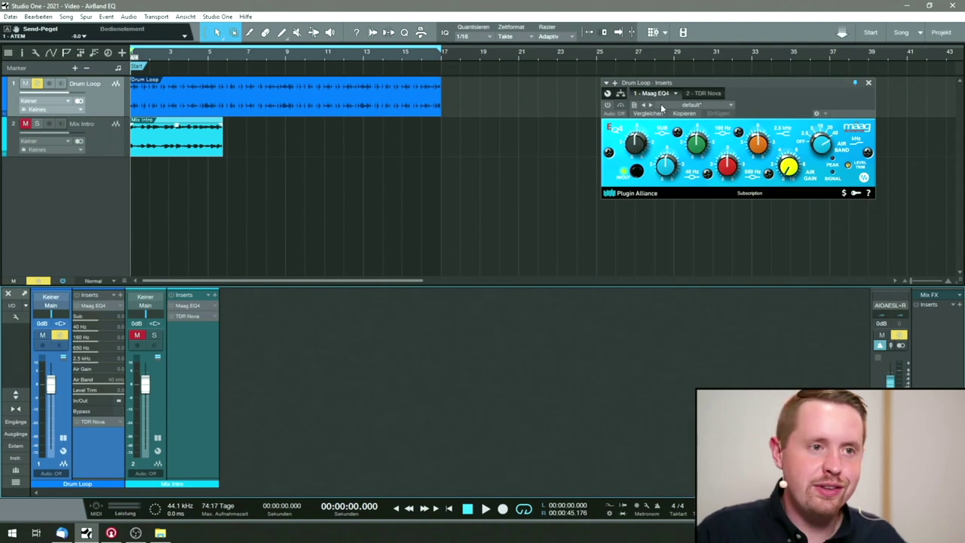
pyautogui.click(607, 104)
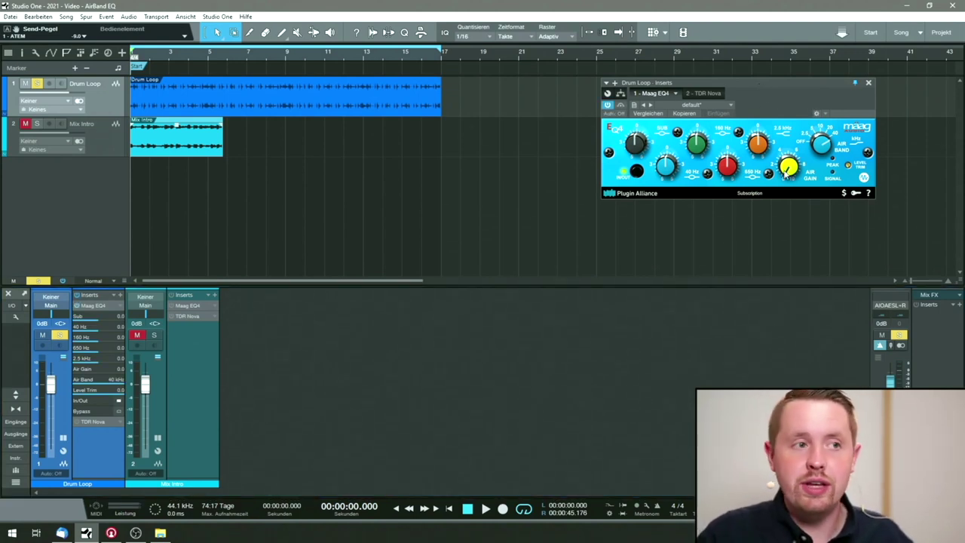
# Raise the Drum Loop's Maag EQ4 Air Gain from zero to 4.0 during playback with the 40 kHz Air Band, and close the plug-in.
pyautogui.moveTo(789, 169)
pyautogui.mouseDown()
pyautogui.moveTo(783, 193)
pyautogui.moveTo(790, 182)
pyautogui.mouseUp()
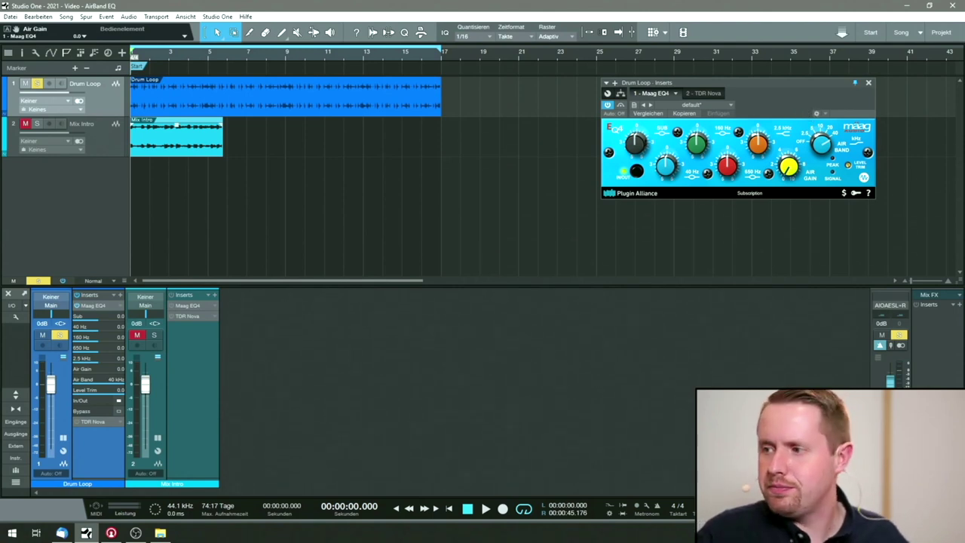
pyautogui.press('space')
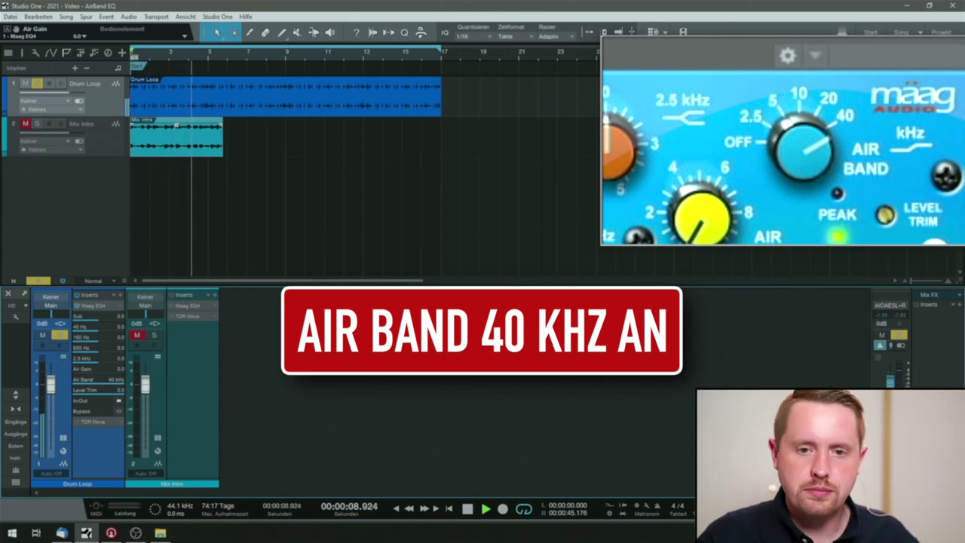
pyautogui.moveTo(698, 214); pyautogui.dragTo(708, 128)
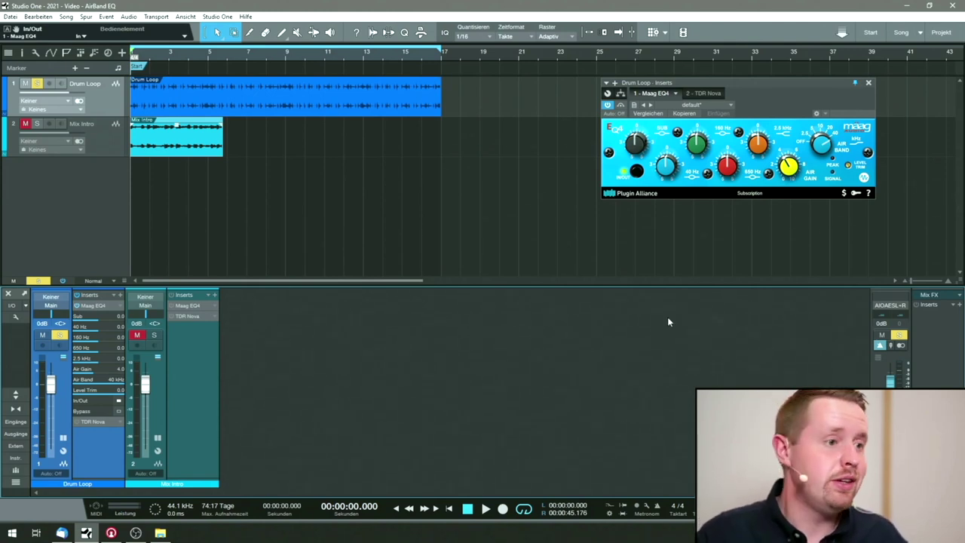
pyautogui.click(868, 84)
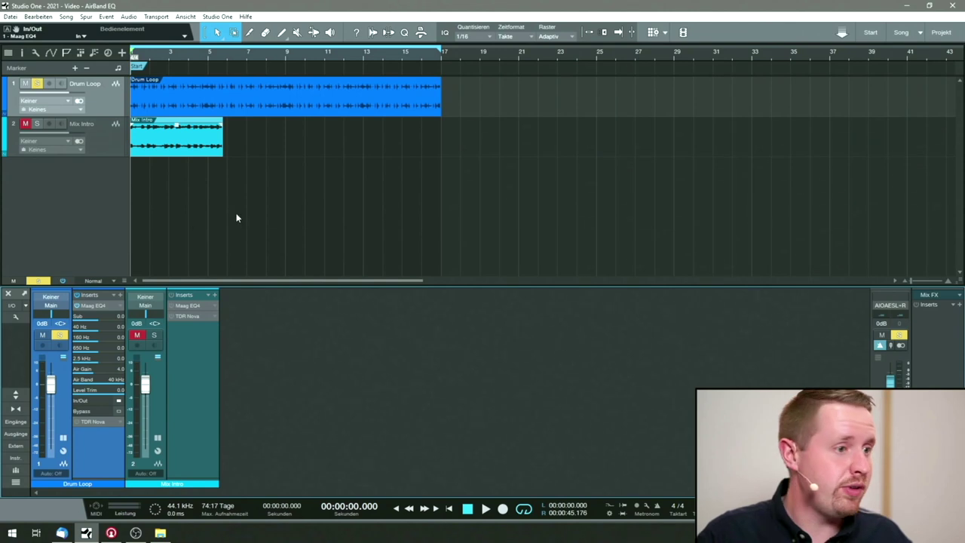
# Deactivate Maag EQ4 on the Drum Loop and set TDR Nova's band IV gain to 0 dB.
pyautogui.click(77, 306)
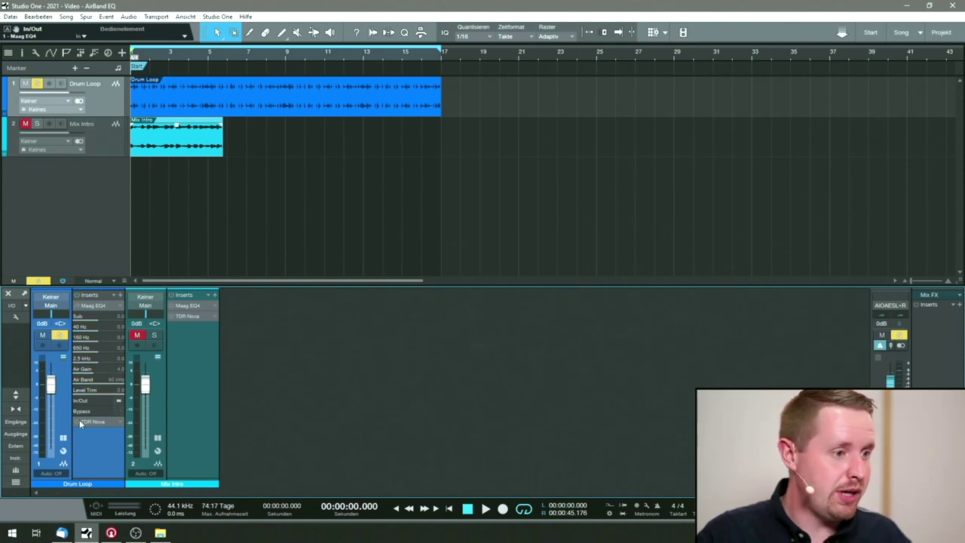
pyautogui.click(94, 423)
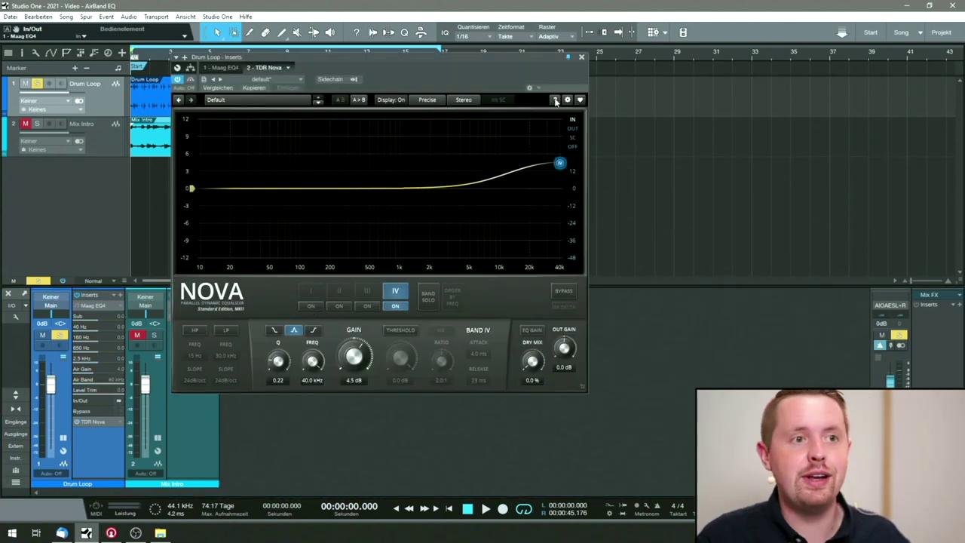
pyautogui.doubleClick(352, 381)
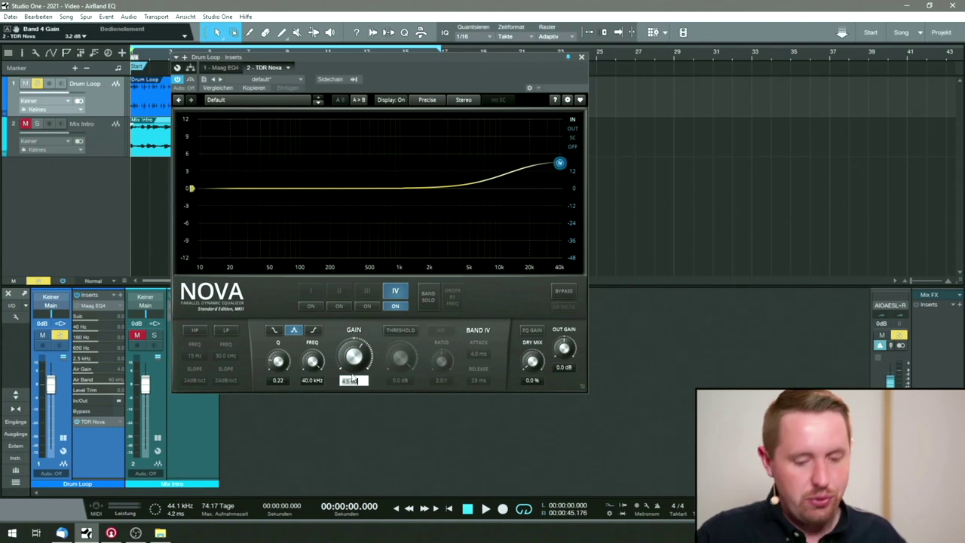
pyautogui.write('0')
pyautogui.press('Return')
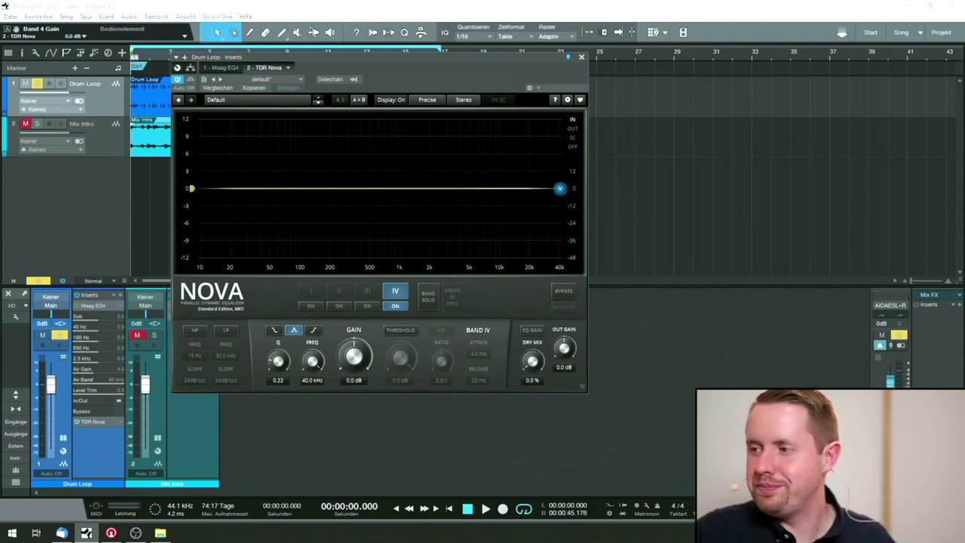
# Play the Drum Loop and raise TDR Nova's band IV gain at 40 kHz to 4.9 dB.
pyautogui.press('space')
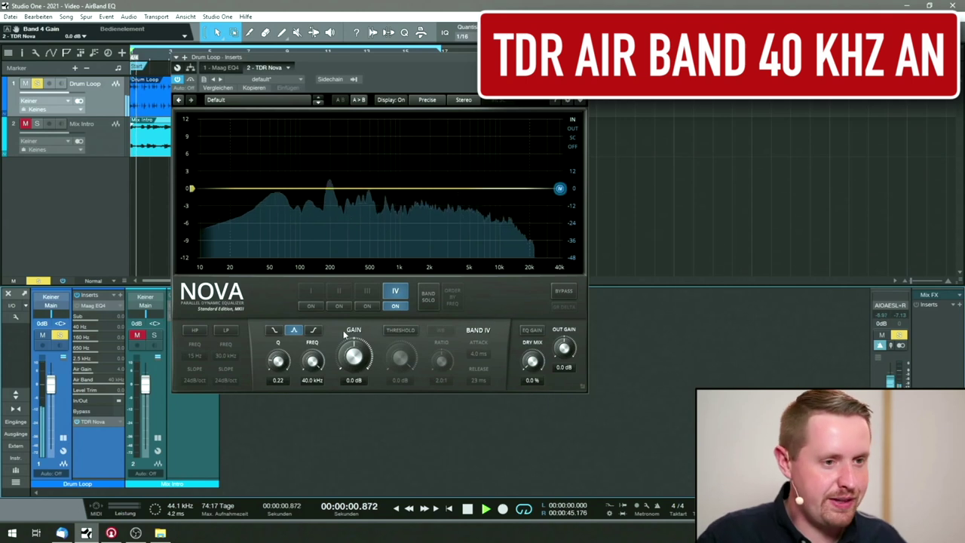
pyautogui.moveTo(352, 360); pyautogui.dragTo(352, 308)
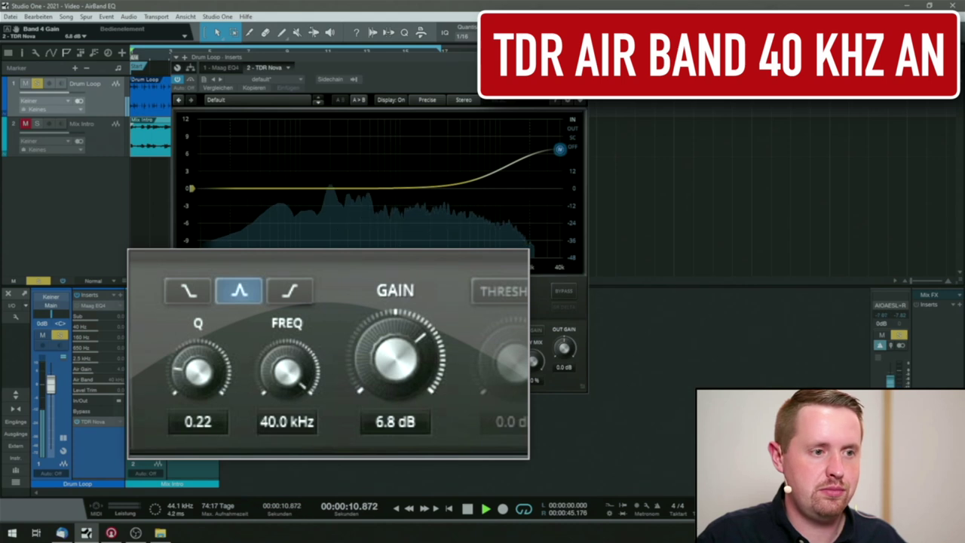
pyautogui.moveTo(352, 307); pyautogui.dragTo(421, 401)
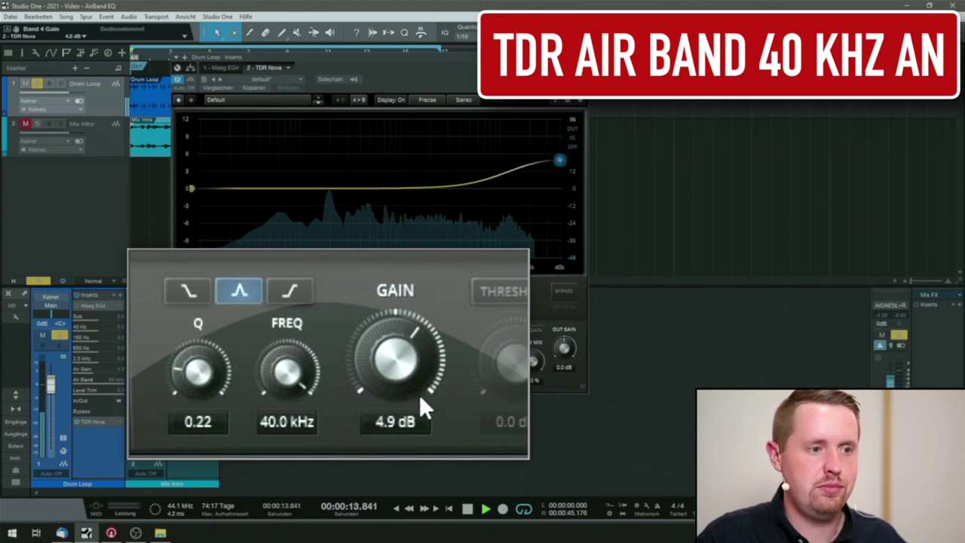
# Compare the drum loop with TDR Nova bypassed and active, stop playback, and close the plug-in window.
pyautogui.click(563, 292)
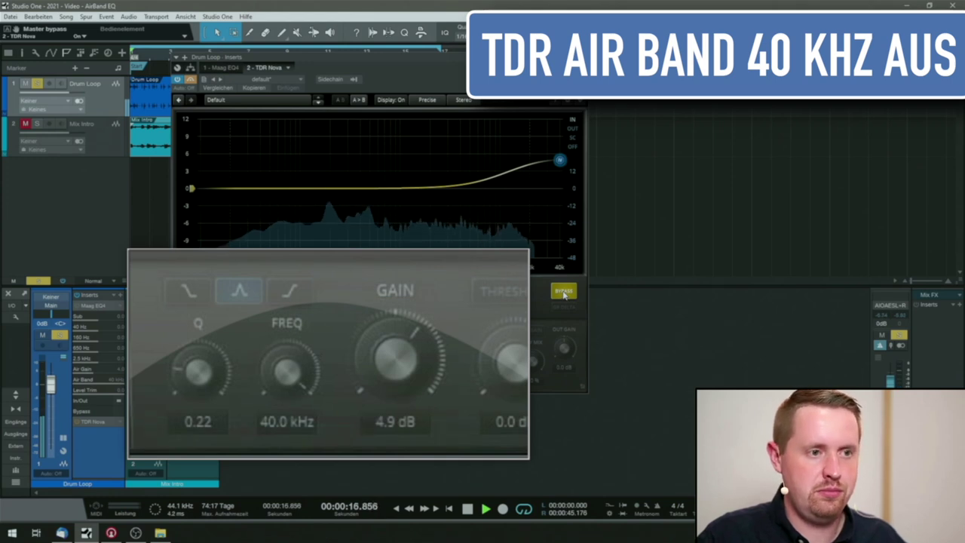
pyautogui.click(562, 292)
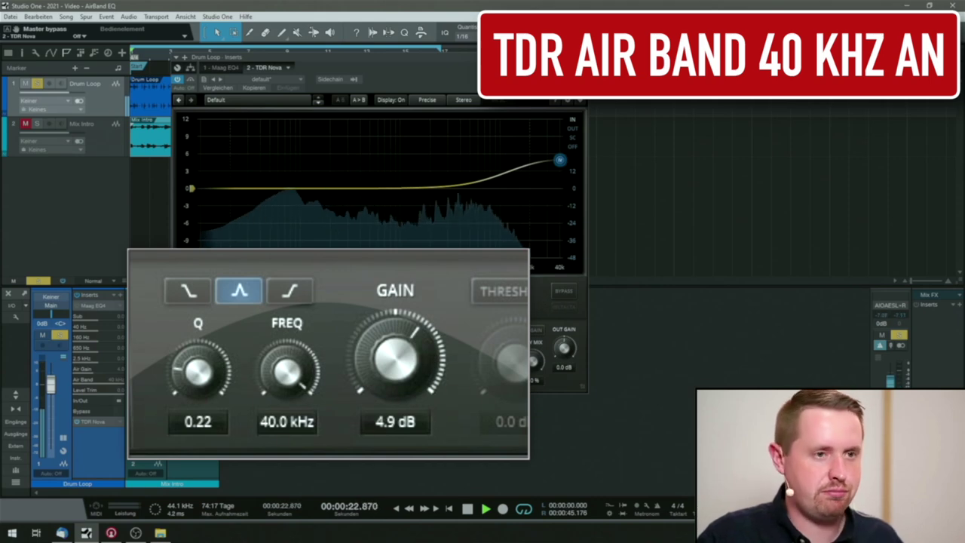
pyautogui.press('space')
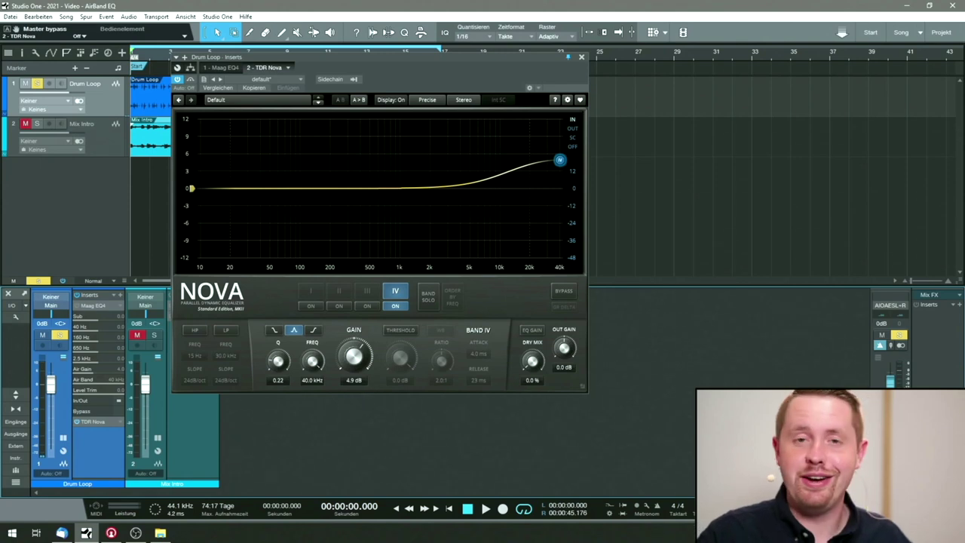
pyautogui.click(581, 58)
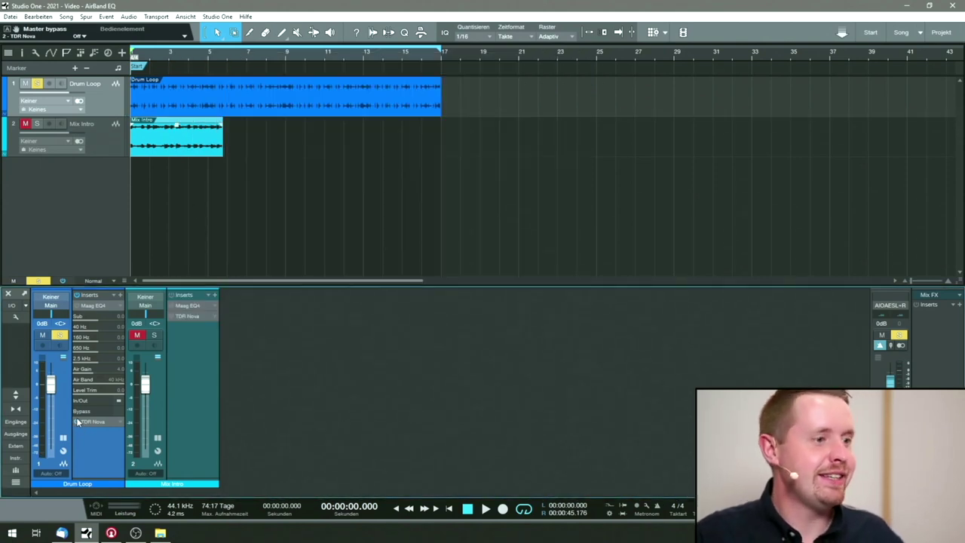
pyautogui.click(76, 421)
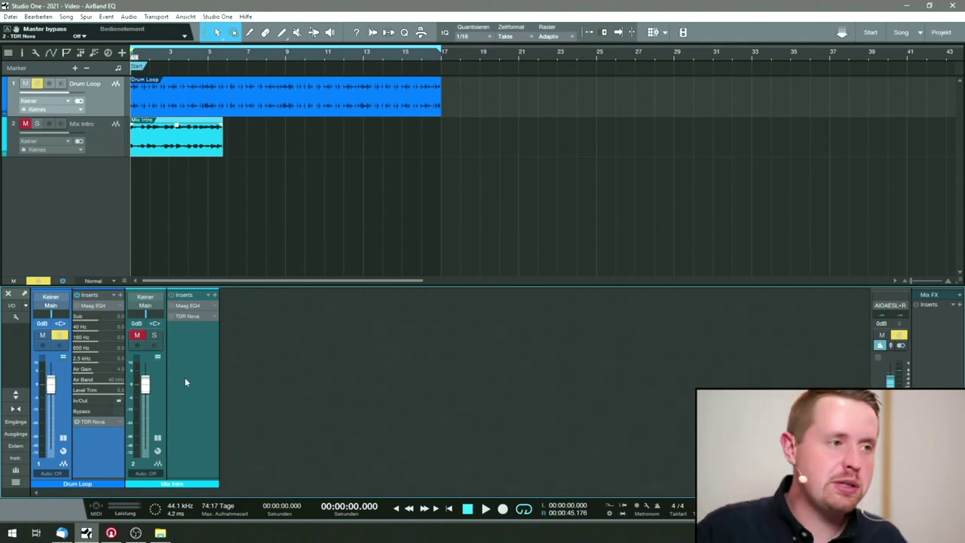
# Switch solo from the Drum Loop to the Mix Intro track and set the loop range to the Mix Intro event.
pyautogui.click(35, 84)
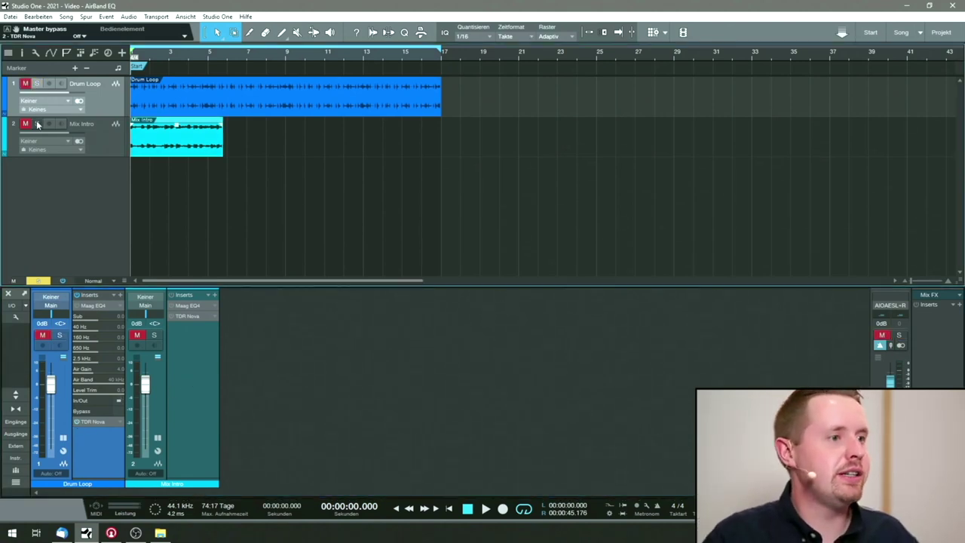
pyautogui.click(37, 123)
pyautogui.click(124, 151)
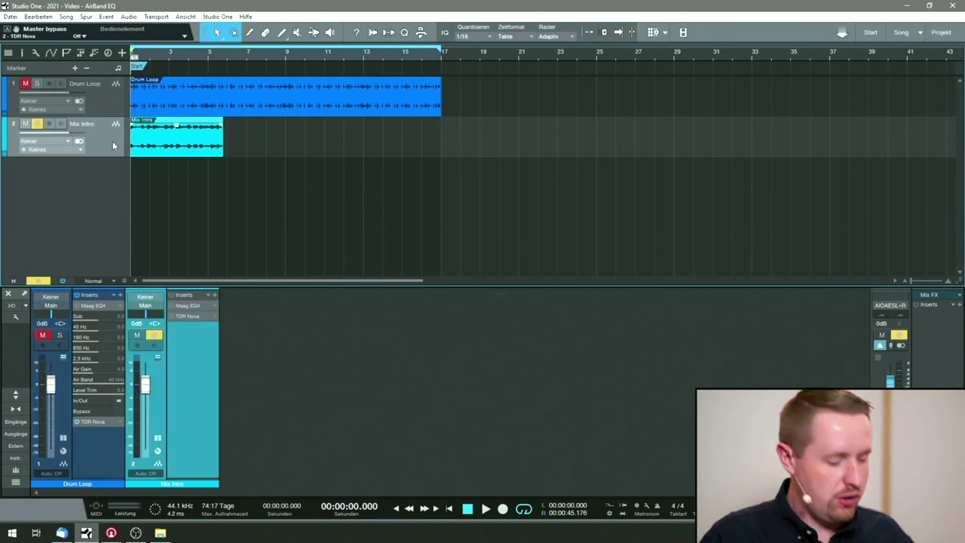
pyautogui.press('p')
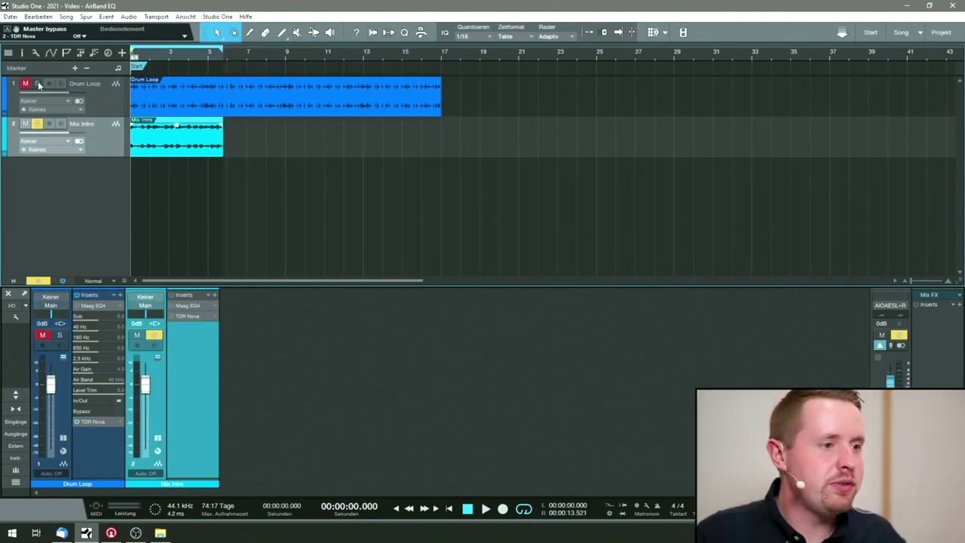
# Raise the Air Gain of the Mix Intro's Maag EQ4 to about 5 during playback with the 40 kHz Air Band, and close the plug-in.
pyautogui.click(187, 306)
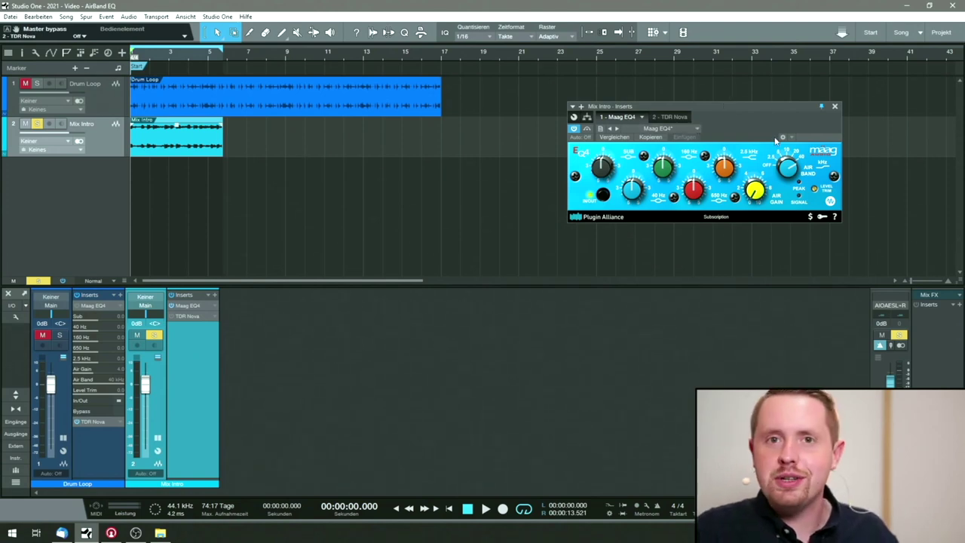
pyautogui.press('space')
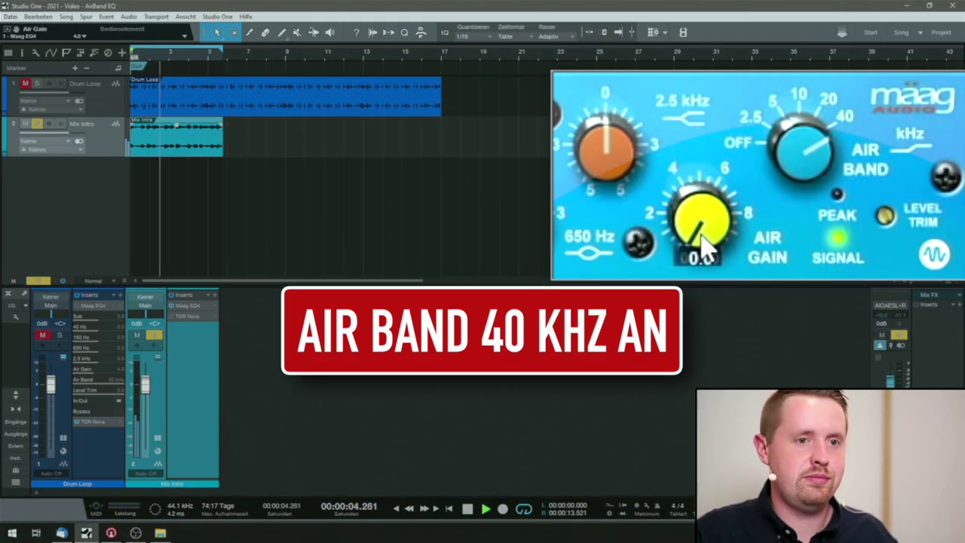
pyautogui.moveTo(700, 248); pyautogui.dragTo(633, 96)
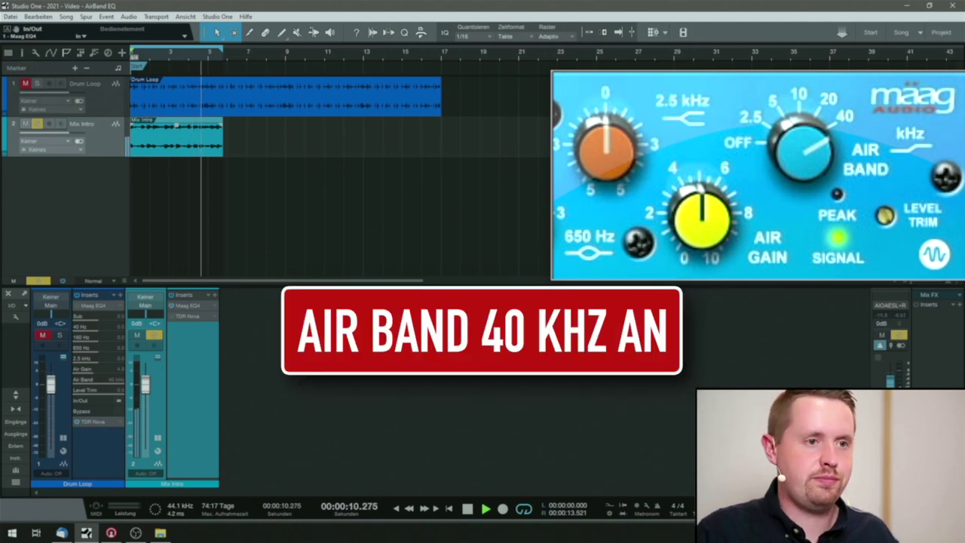
pyautogui.press('space')
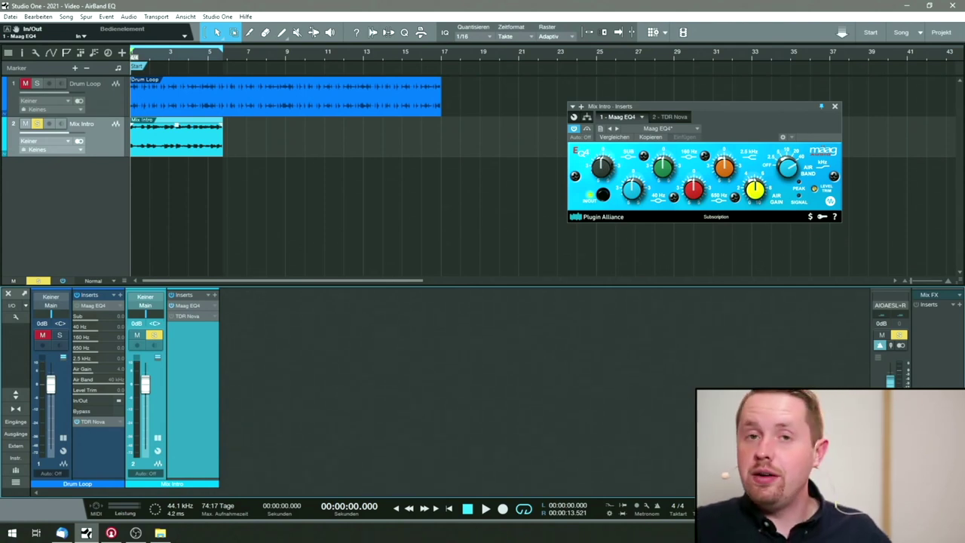
pyautogui.click(835, 107)
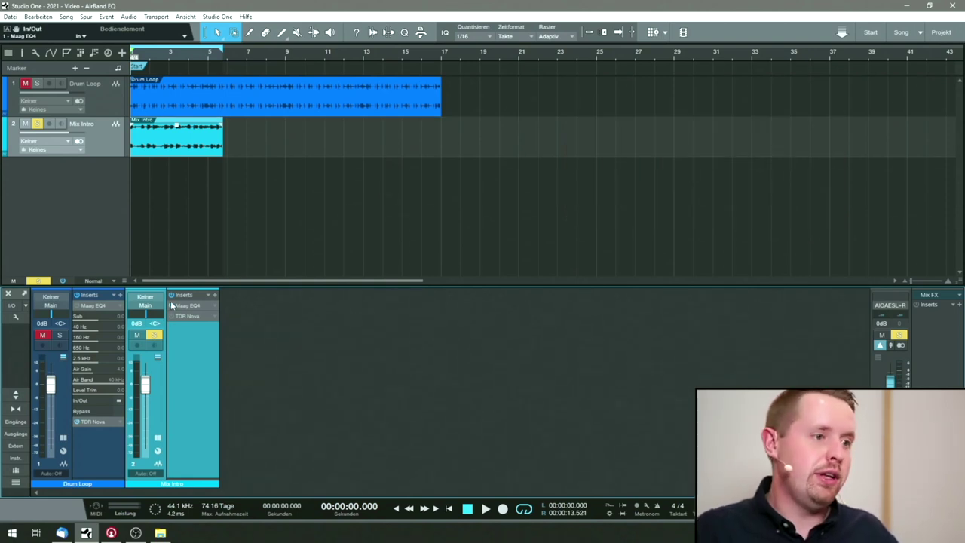
# Open TDR Nova on the Mix Intro track and raise band IV's gain at 40 kHz to 5.0 dB during playback.
pyautogui.click(183, 315)
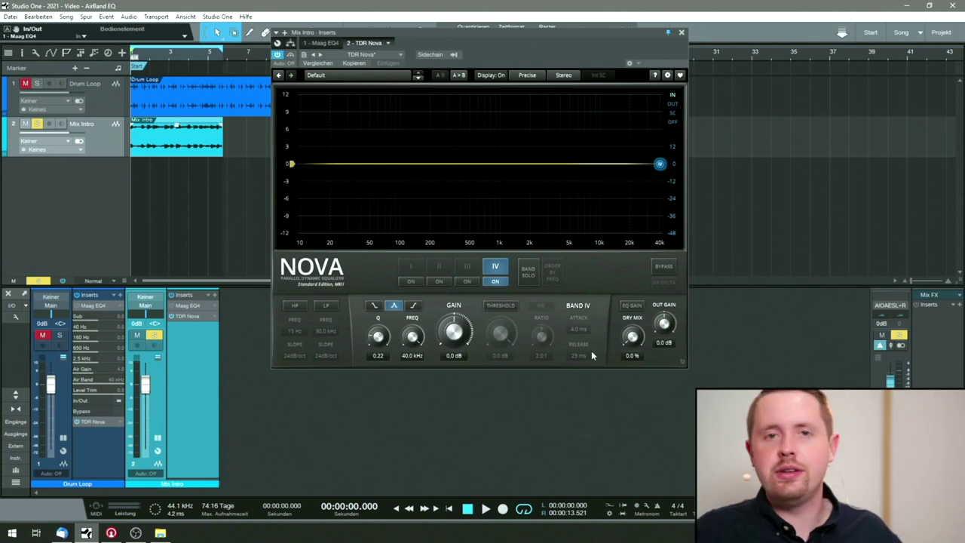
pyautogui.moveTo(587, 46); pyautogui.dragTo(584, 47)
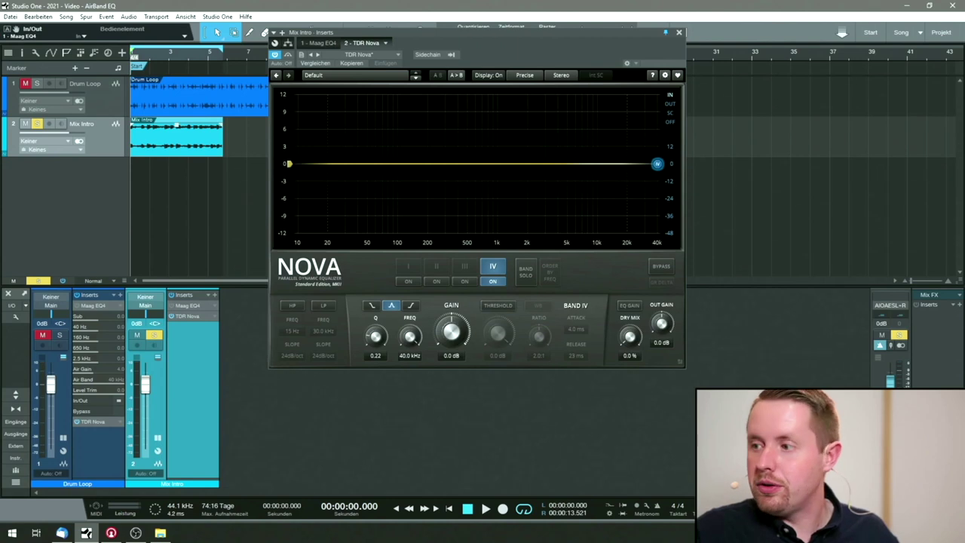
pyautogui.press('space')
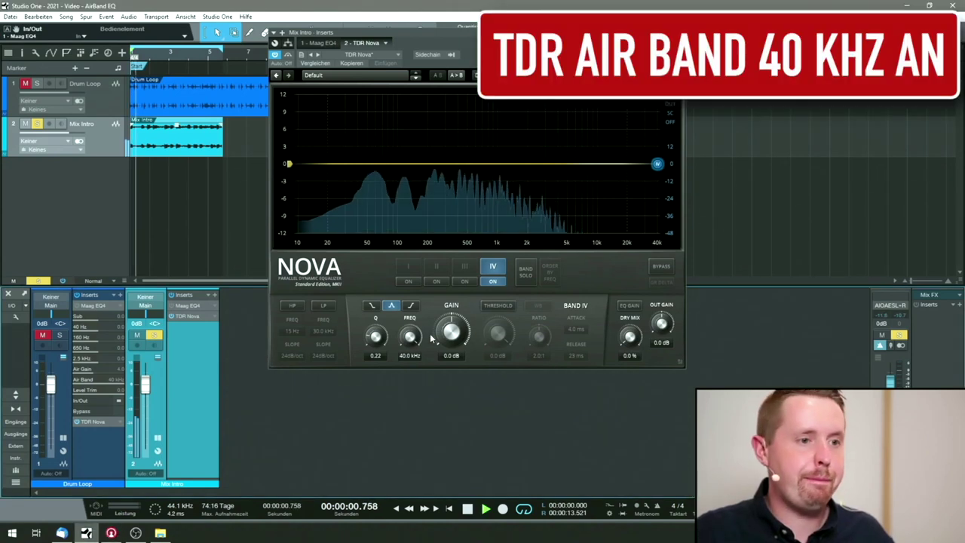
pyautogui.moveTo(451, 332); pyautogui.dragTo(451, 291)
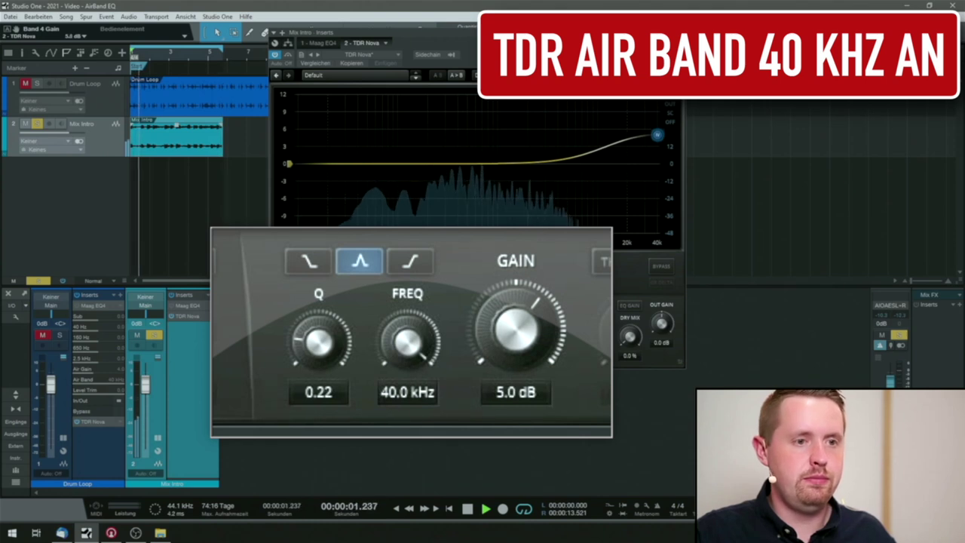
# Compare the Mix Intro with TDR Nova bypassed and active, and stop playback.
pyautogui.click(663, 269)
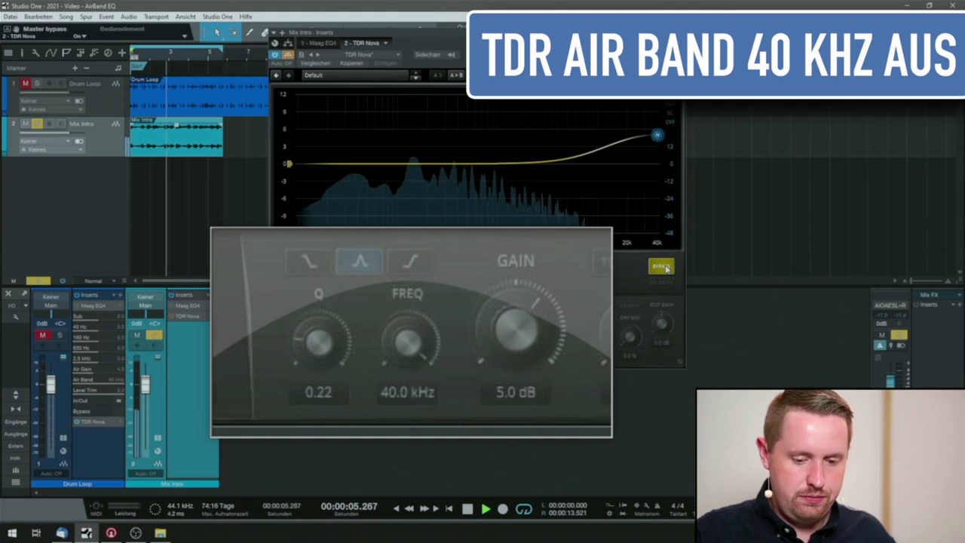
pyautogui.click(663, 267)
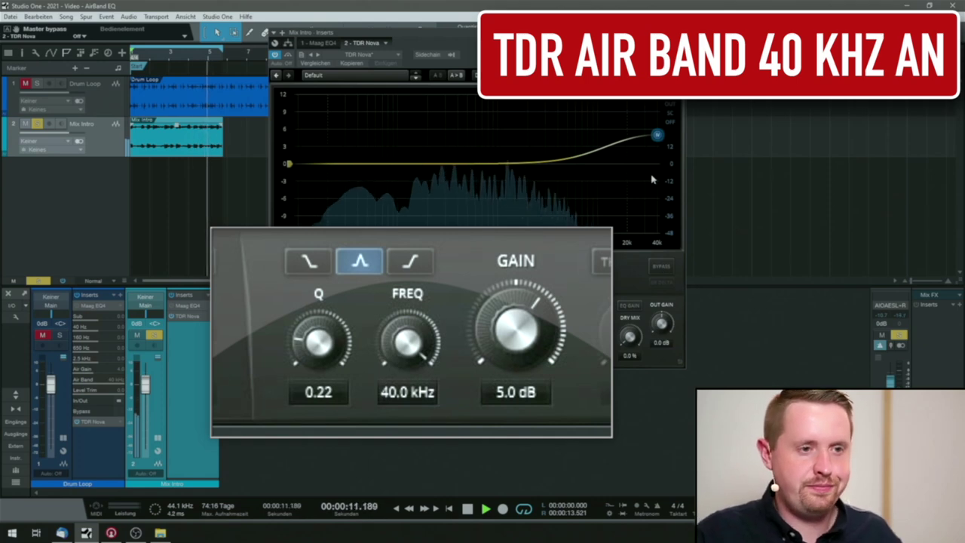
pyautogui.press('space')
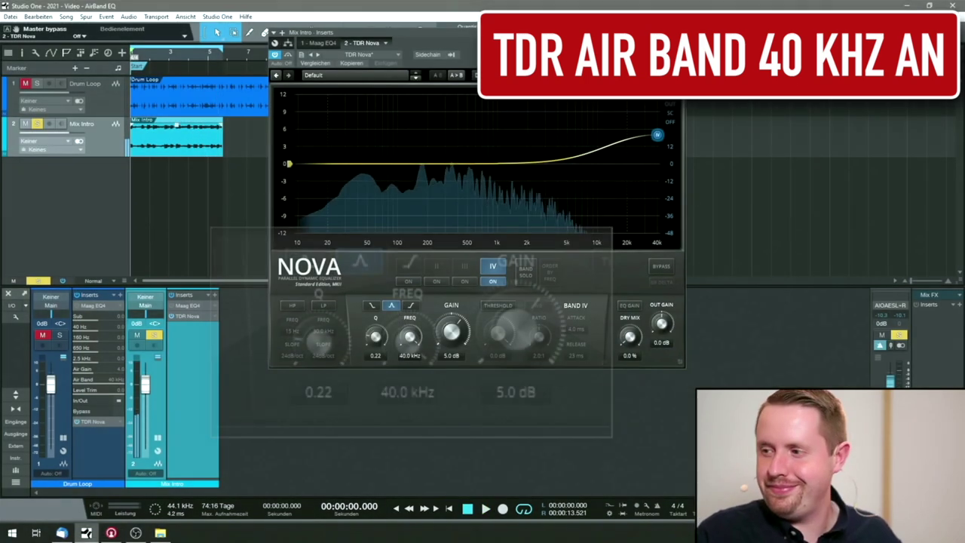